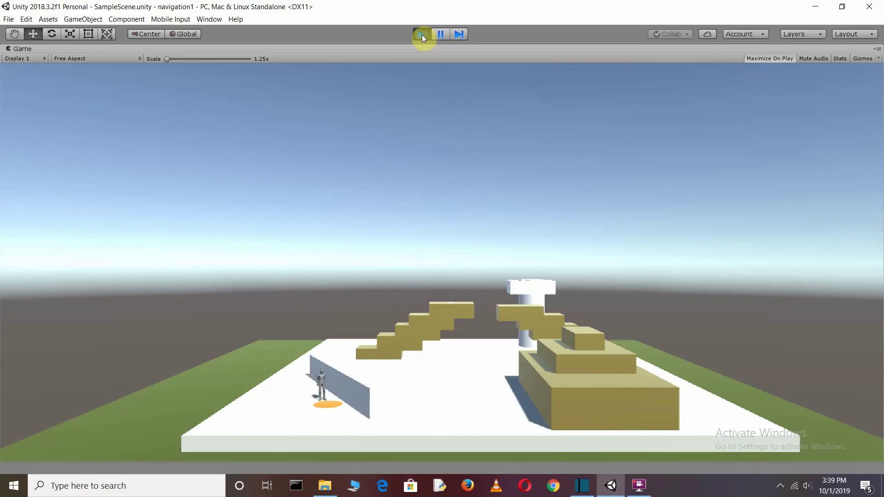
# - Stop the play-test so SampleScene shows again in the editor
pyautogui.click(422, 34)
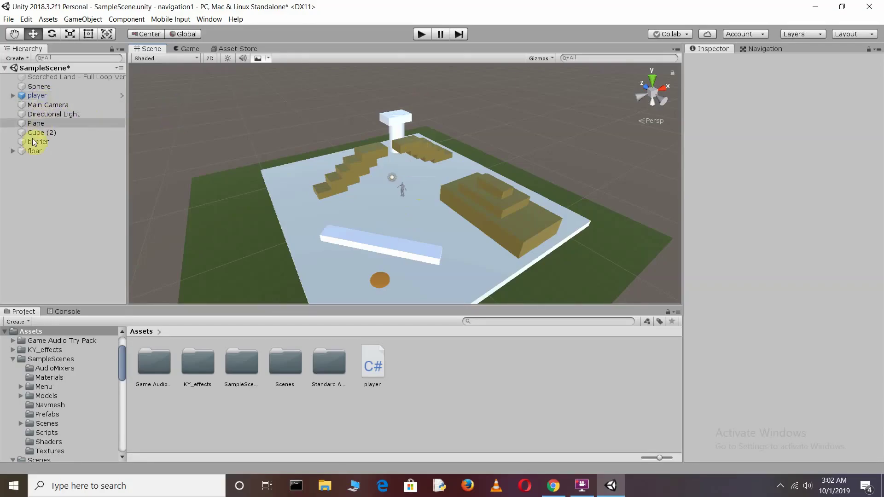
# - Display the baked NavMesh in the Navigation tab, then start a play-test
pyautogui.click(757, 50)
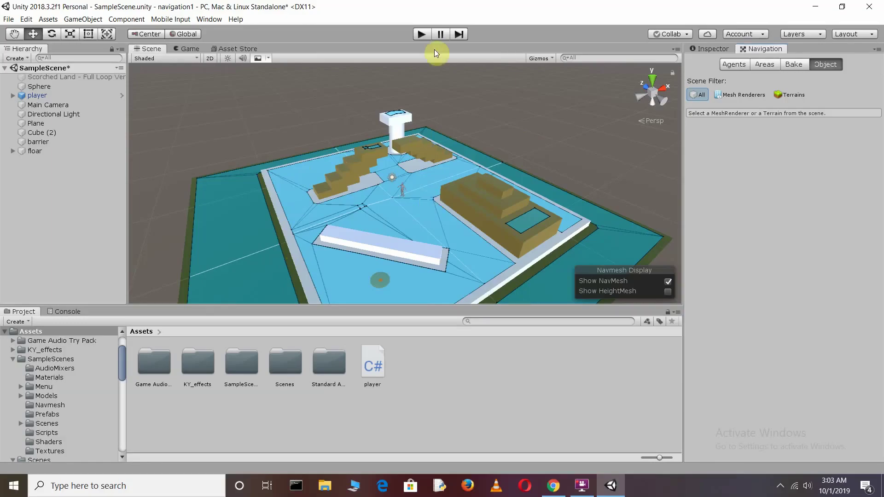
pyautogui.click(422, 33)
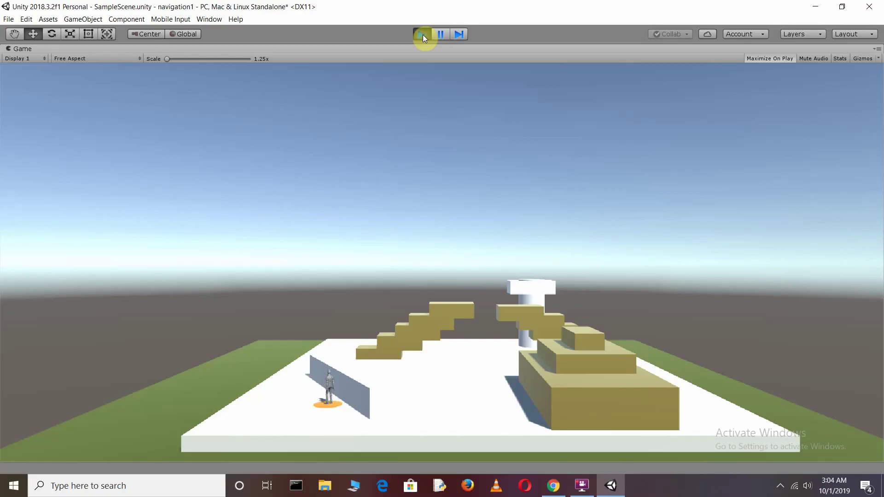
# - Stop the play-test, lift the player onto the pillar top, and test-play it there
pyautogui.click(423, 35)
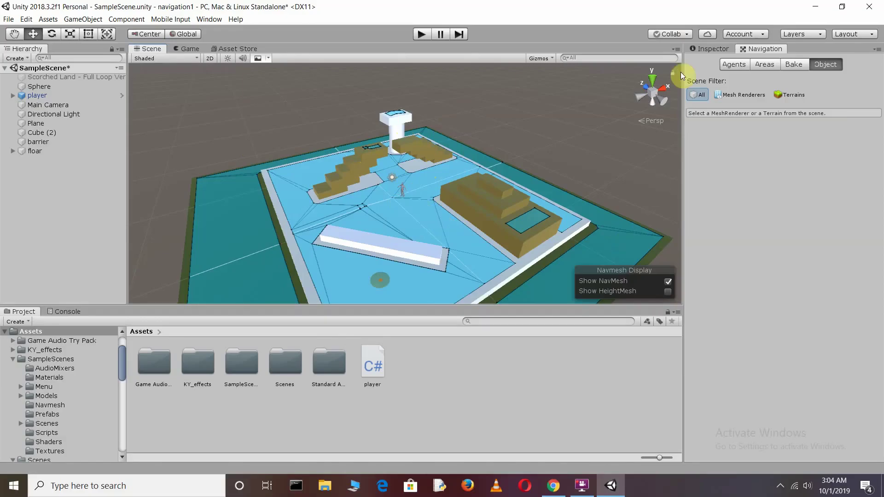
pyautogui.click(706, 49)
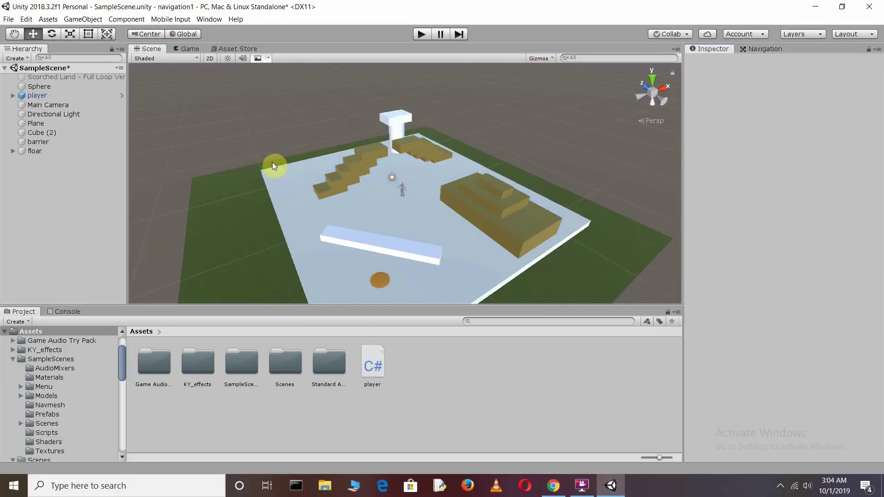
pyautogui.click(402, 188)
pyautogui.press('f')
pyautogui.moveTo(394, 166); pyautogui.dragTo(419, 108)
pyautogui.click(422, 34)
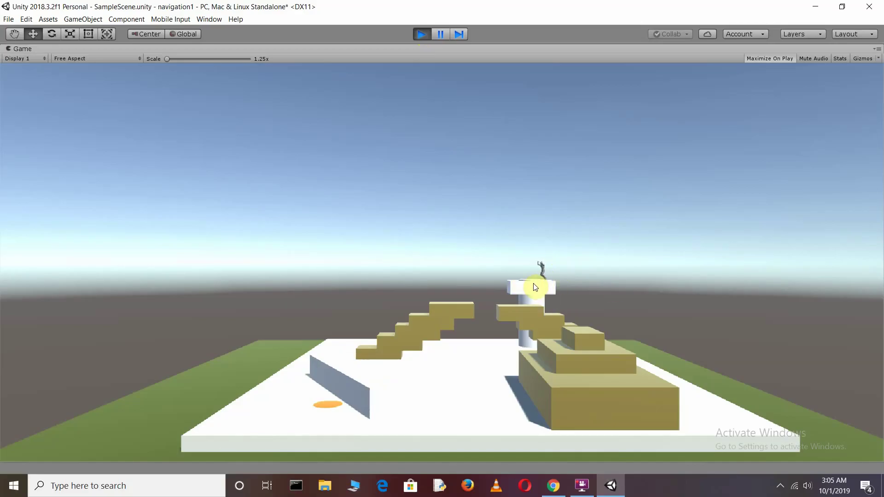
pyautogui.click(422, 35)
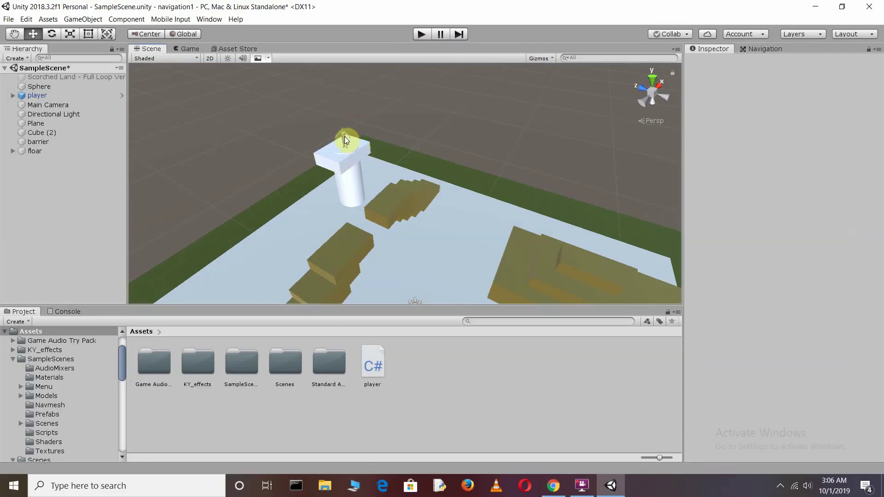
pyautogui.click(28, 98)
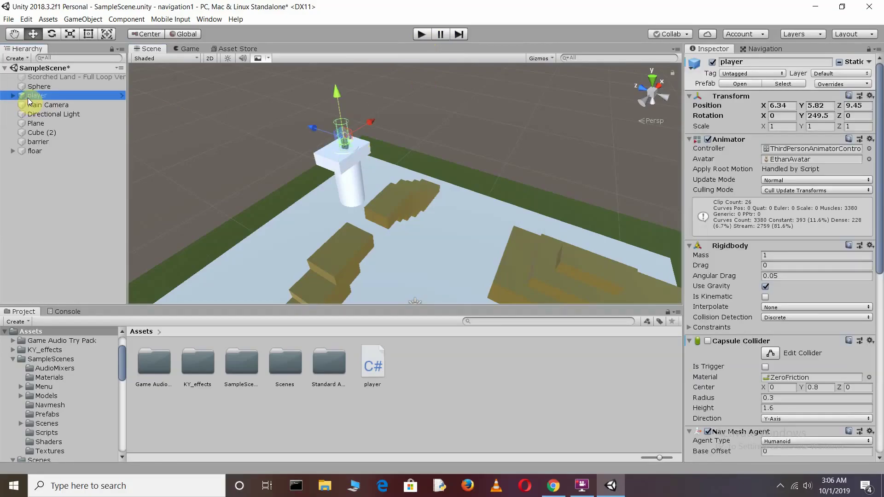
pyautogui.scroll(-5, 755, 309)
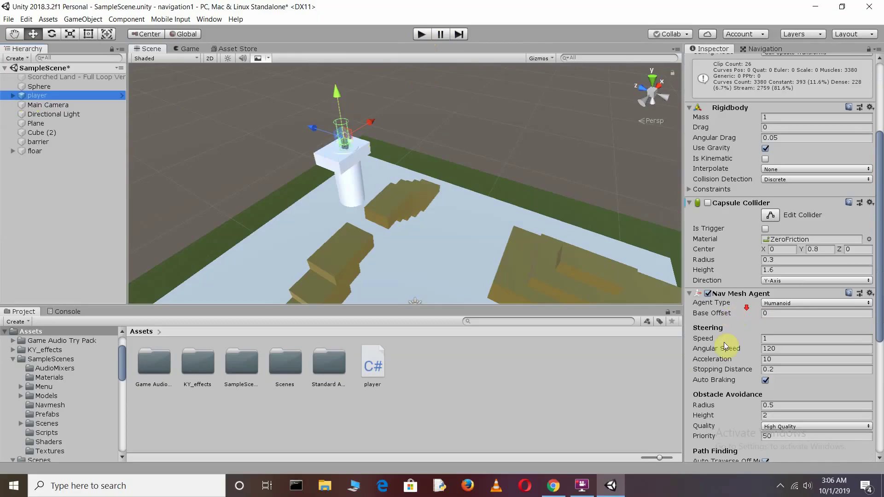
pyautogui.scroll(-6, 724, 346)
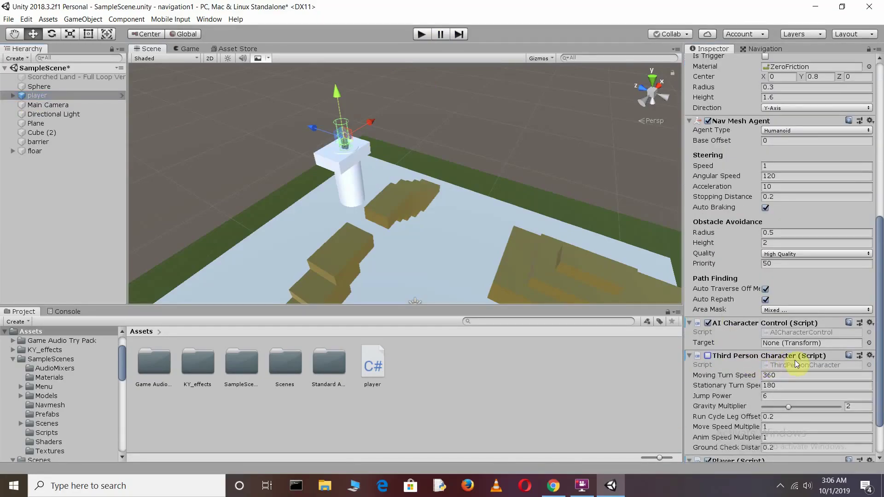
pyautogui.click(421, 35)
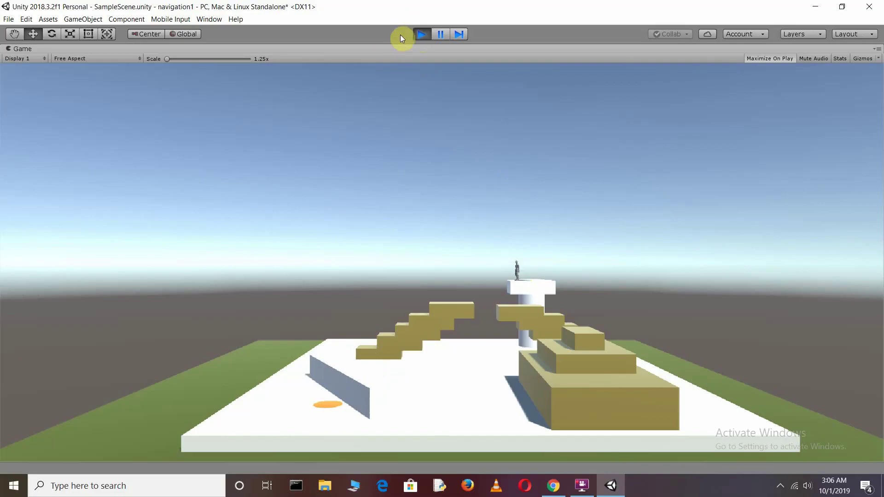
pyautogui.click(420, 35)
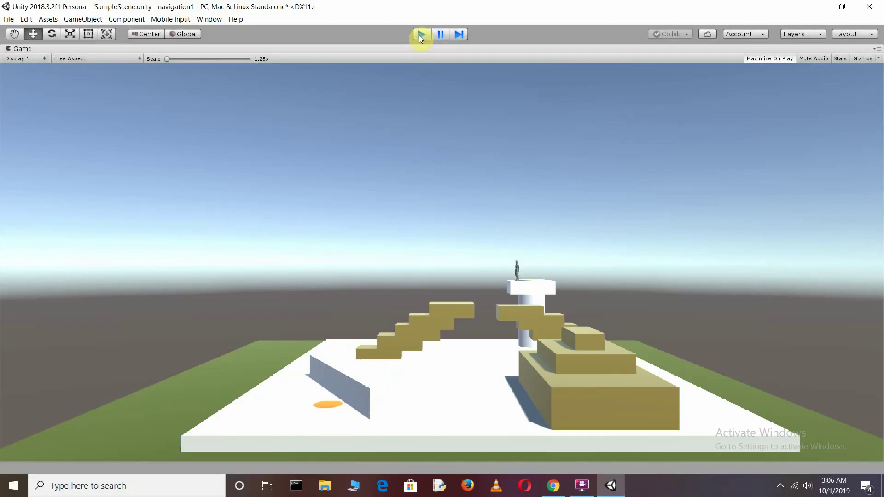
pyautogui.click(420, 35)
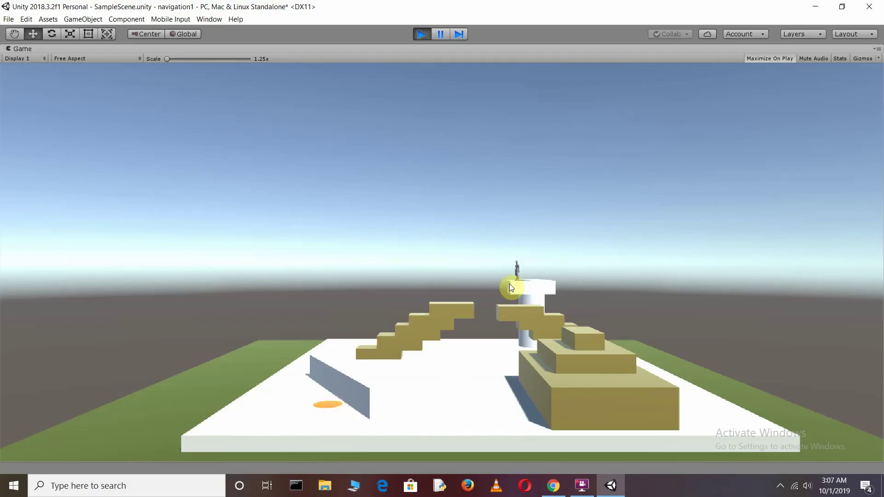
pyautogui.hotkey('ctrl', 'p')
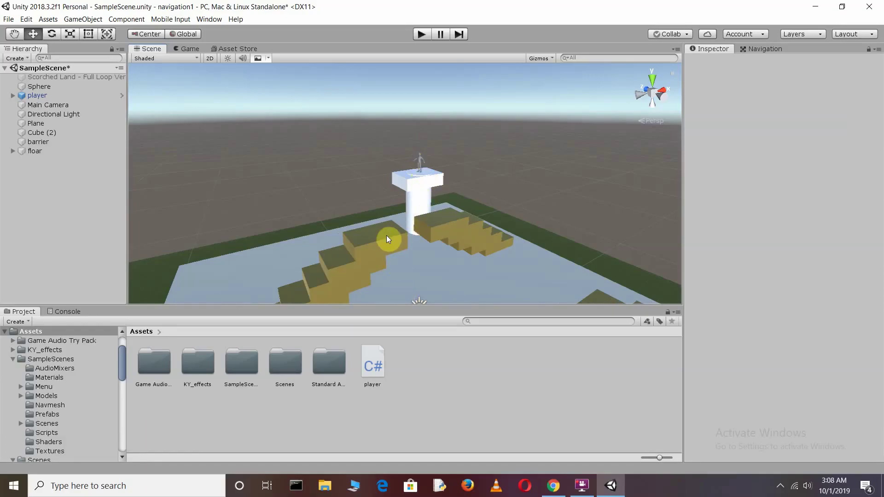
# - Scale the cylinder to 0.5 × 0.1 × 0.5 to make a thin disc
pyautogui.keyDown('alt'); pyautogui.moveTo(386, 235); pyautogui.dragTo(514, 162); pyautogui.keyUp('alt')
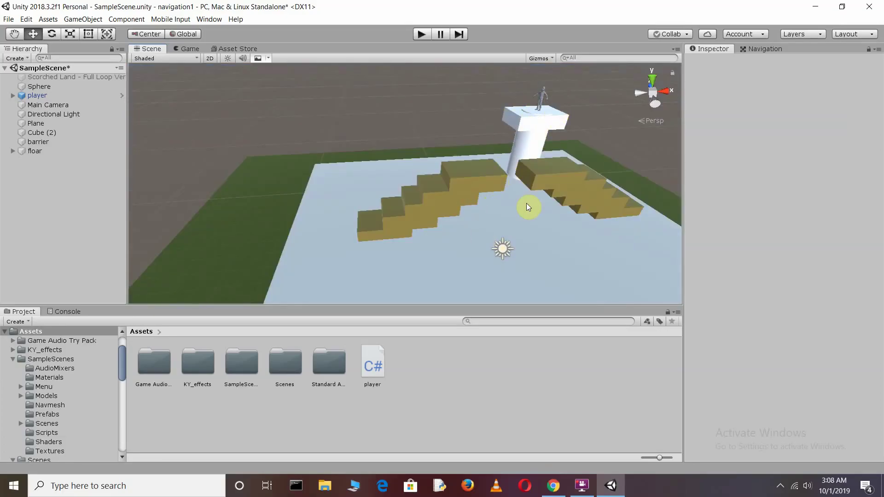
pyautogui.keyDown('alt'); pyautogui.moveTo(458, 125); pyautogui.dragTo(491, 103); pyautogui.keyUp('alt')
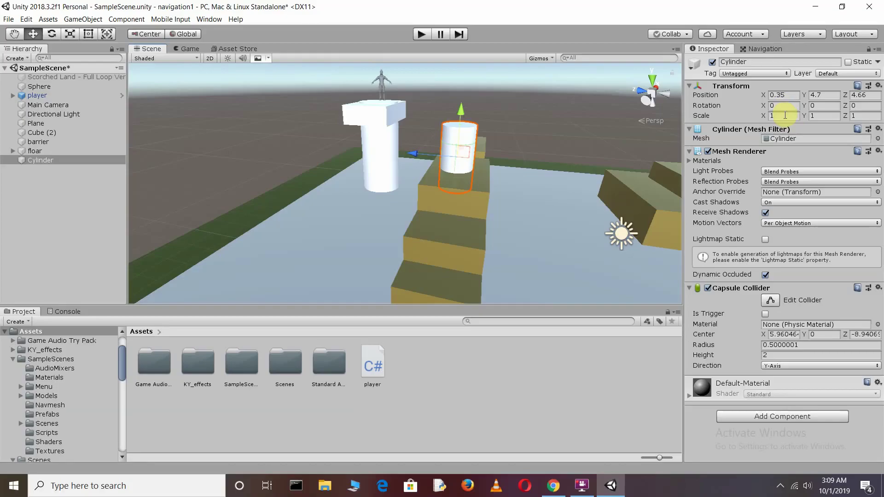
pyautogui.click(784, 116)
pyautogui.write('0.5')
pyautogui.click(824, 116)
pyautogui.write('0.')
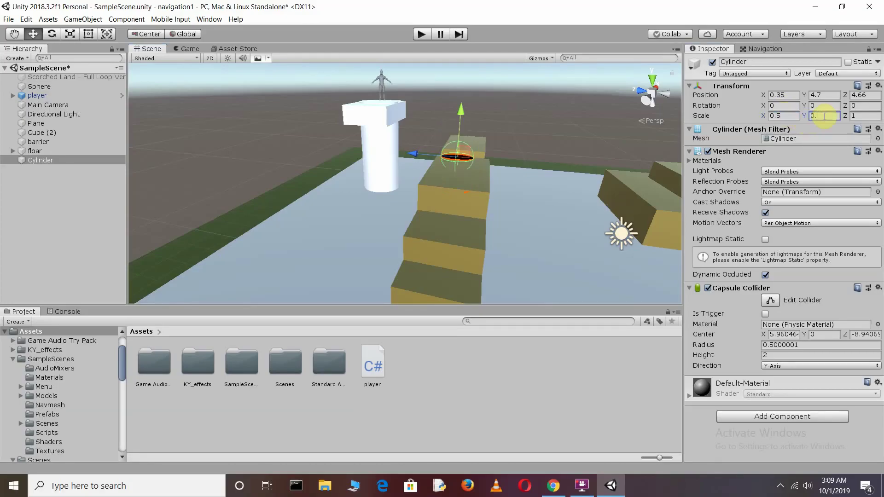
pyautogui.write('1')
pyautogui.click(501, 147)
pyautogui.click(483, 110)
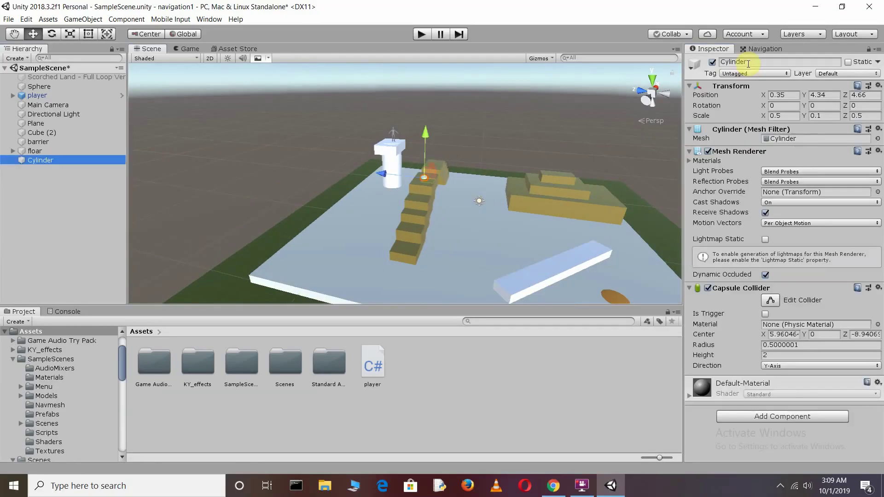
# - Rename the cylinder to 'lower' and frame it in the view
pyautogui.click(748, 63)
pyautogui.press('BackSpace')
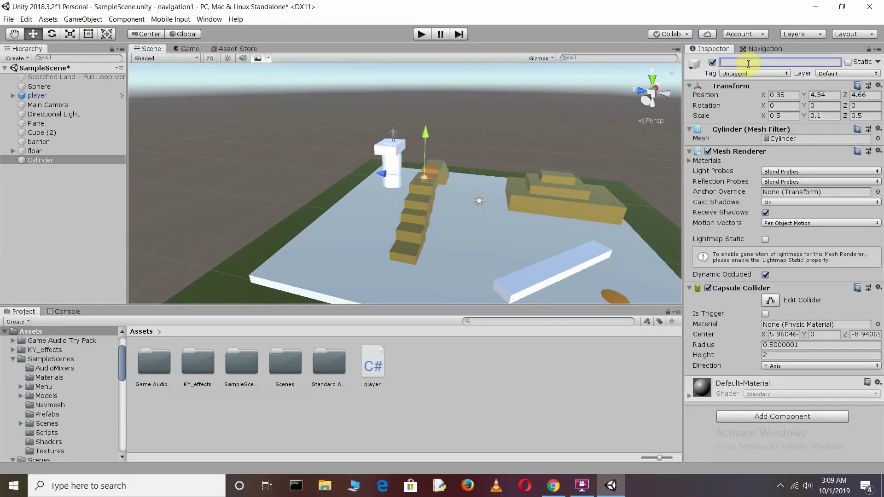
pyautogui.write('upper')
pyautogui.press('BackSpace')
pyautogui.press('BackSpace')
pyautogui.press('BackSpace')
pyautogui.press('BackSpace')
pyautogui.press('BackSpace')
pyautogui.write('lowe')
pyautogui.doubleClick(57, 159)
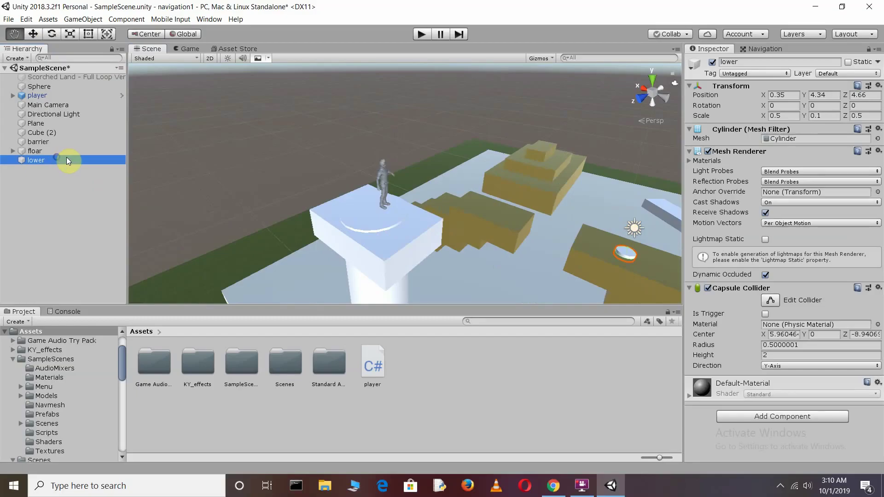
# - Duplicate the lower disc and name the copy 'upper'
pyautogui.rightClick(58, 158)
pyautogui.click(89, 201)
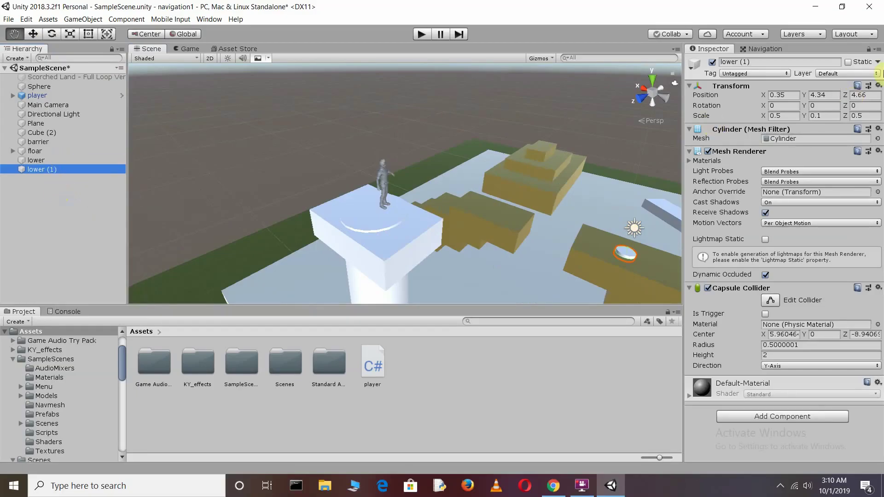
pyautogui.click(771, 62)
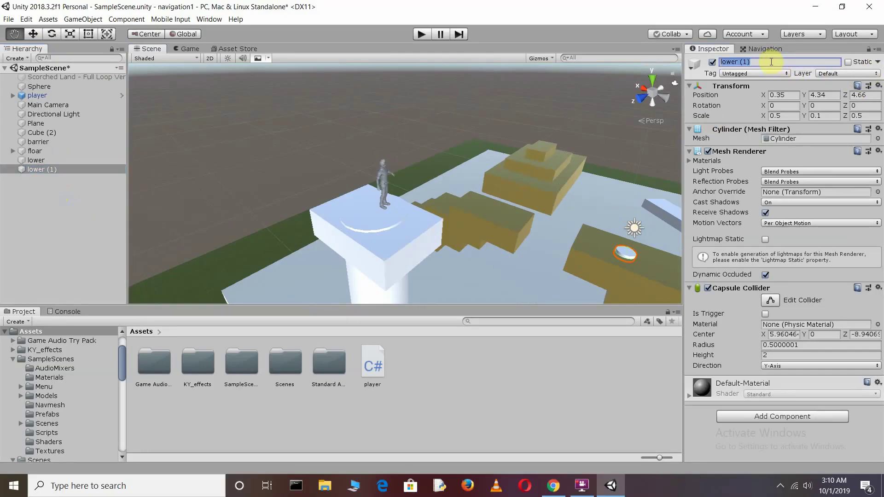
pyautogui.press('BackSpace')
pyautogui.write('upper')
pyautogui.click(414, 105)
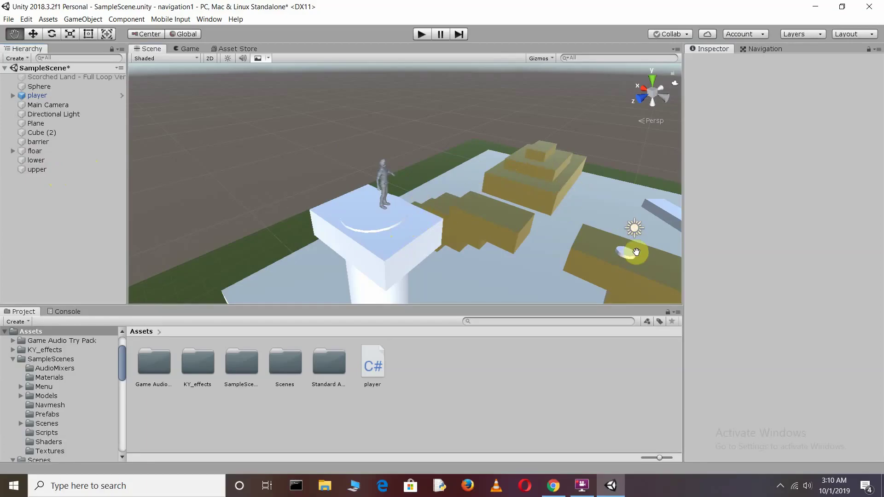
# - Move the upper disc up onto the top of the platform
pyautogui.click(37, 168)
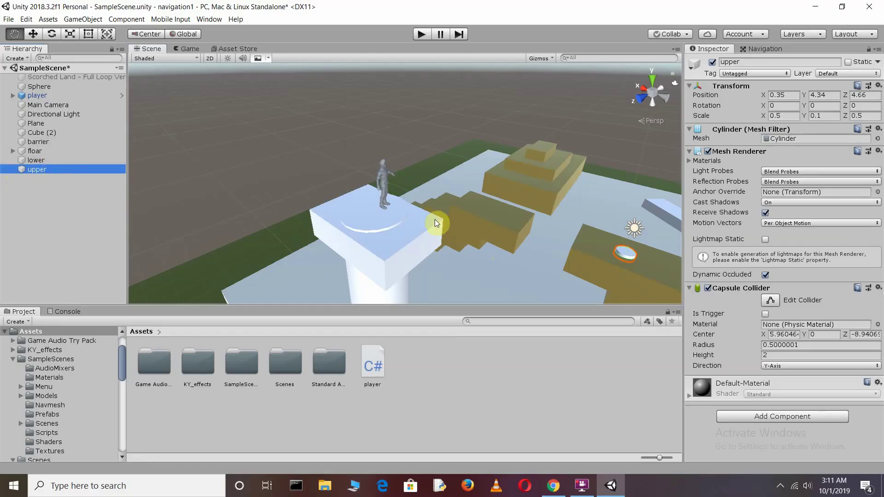
pyautogui.press('w')
pyautogui.moveTo(582, 241); pyautogui.dragTo(411, 215)
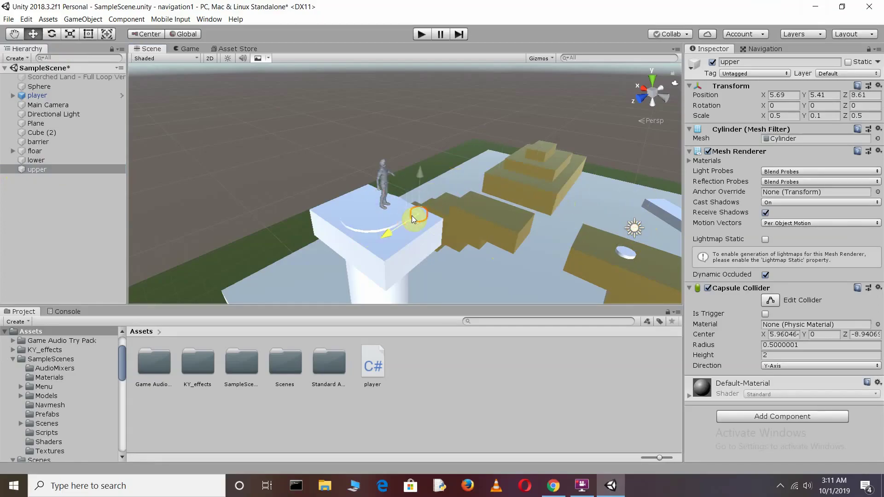
pyautogui.moveTo(421, 181); pyautogui.dragTo(421, 176)
pyautogui.click(43, 169)
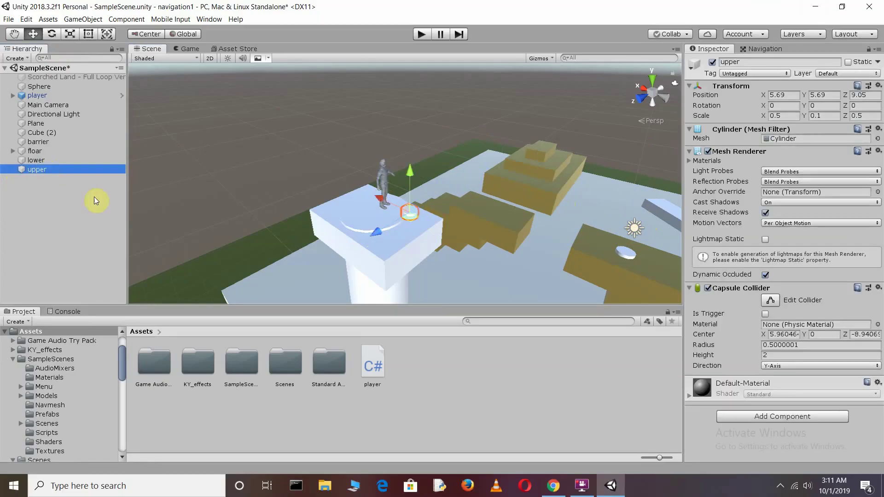
# - Add an Off Mesh Link component from the Navigation group to the upper disc
pyautogui.click(808, 76)
pyautogui.click(796, 417)
pyautogui.write('r')
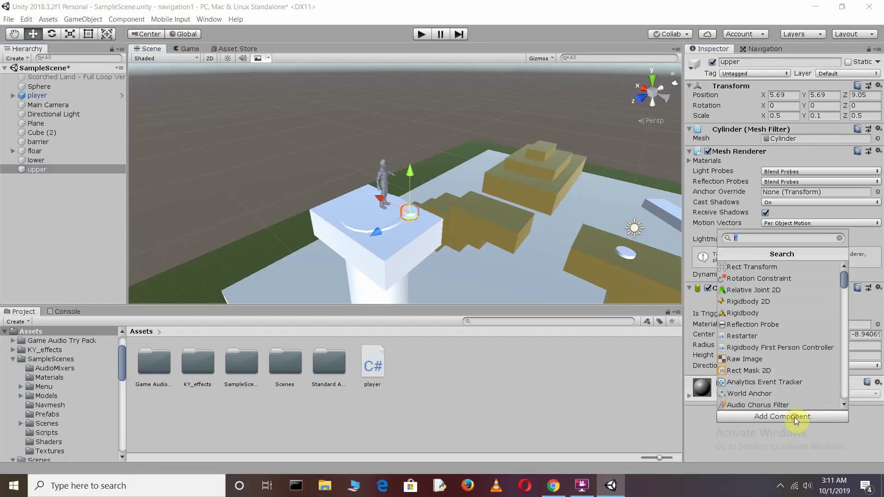
pyautogui.press('BackSpace')
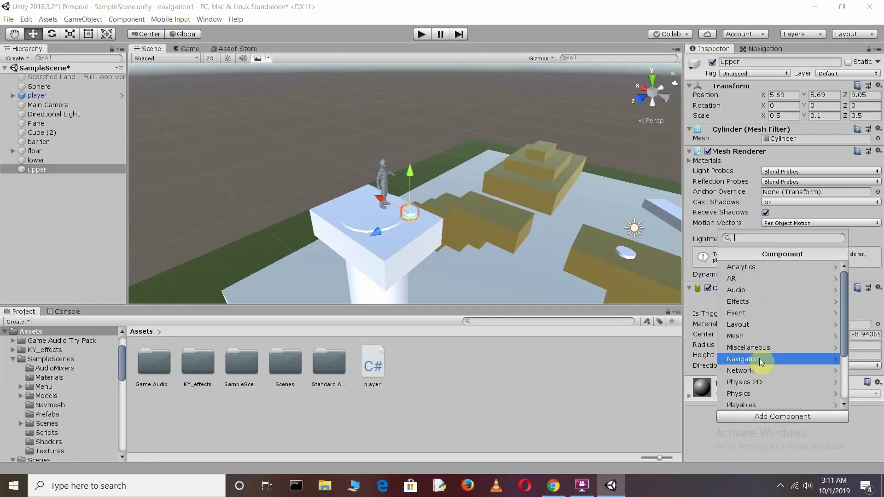
pyautogui.click(759, 358)
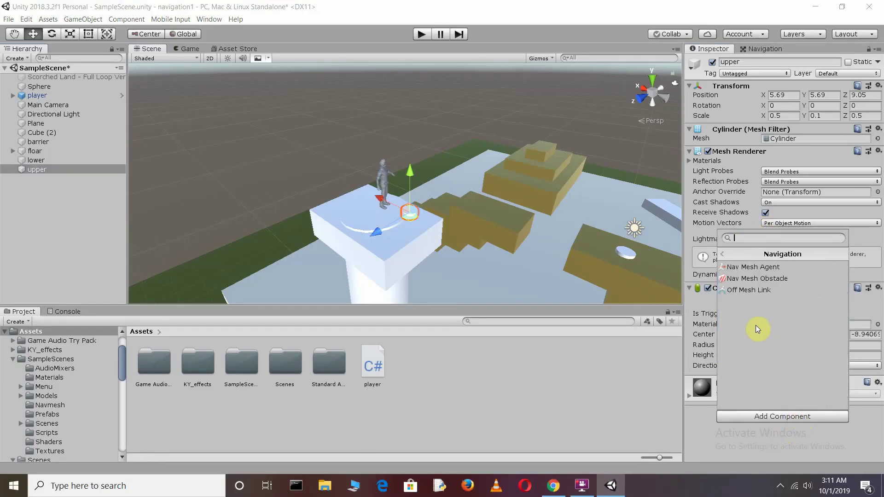
pyautogui.click(743, 292)
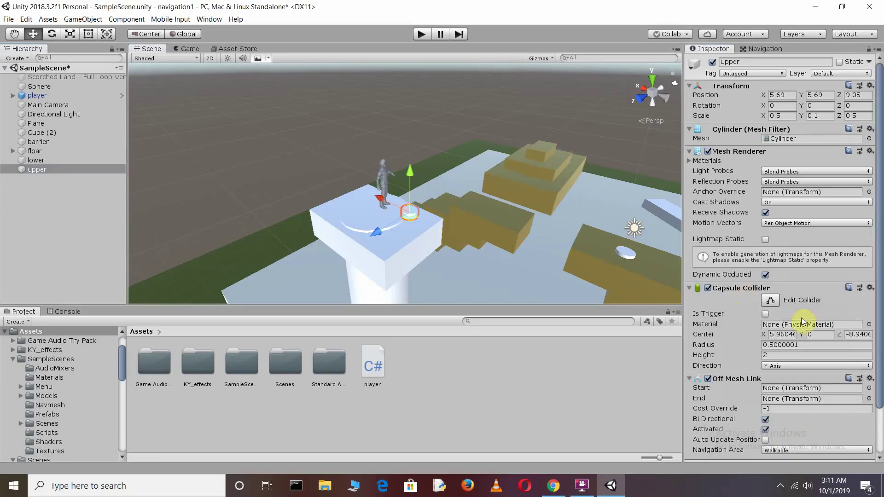
pyautogui.scroll(-2, 798, 350)
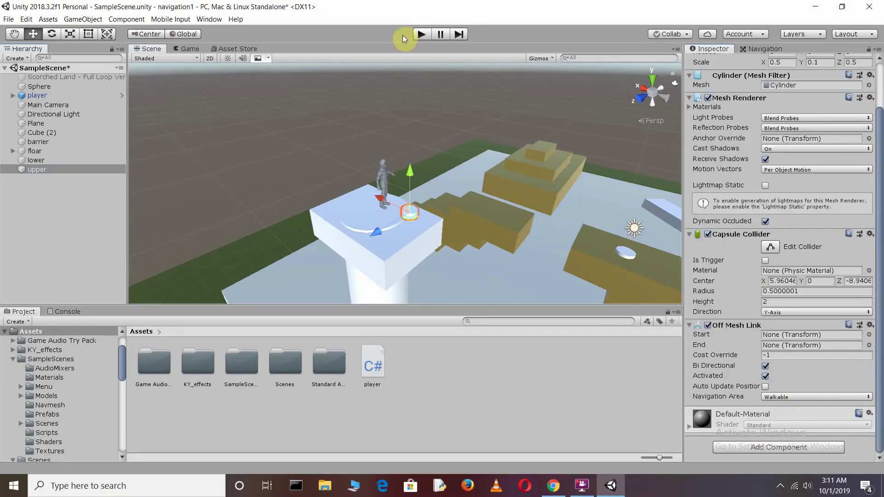
# - Set the Off Mesh Link Start to upper and End to lower, then nudge the character
pyautogui.moveTo(40, 169); pyautogui.dragTo(814, 335)
pyautogui.moveTo(37, 160); pyautogui.dragTo(777, 349)
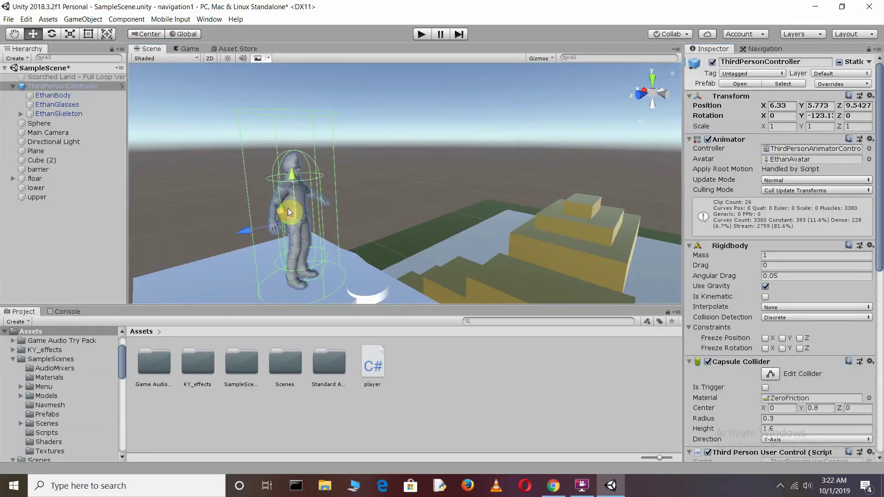
pyautogui.moveTo(281, 210); pyautogui.dragTo(262, 191)
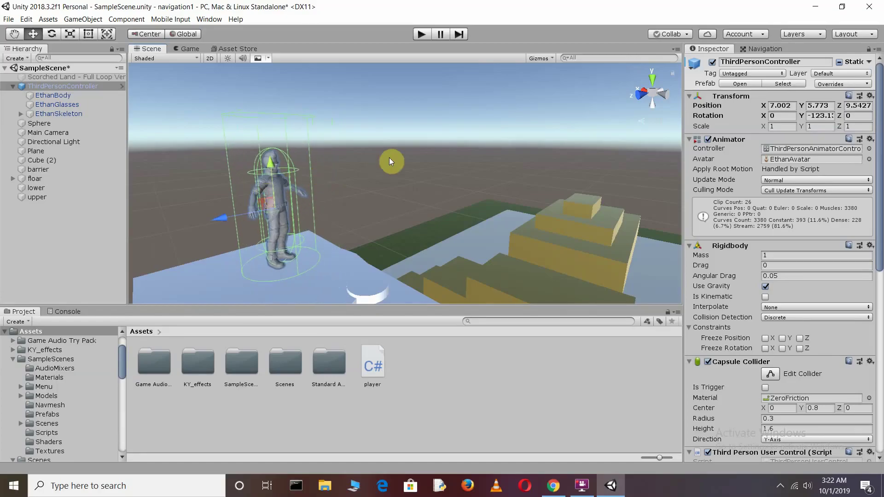
pyautogui.click(390, 161)
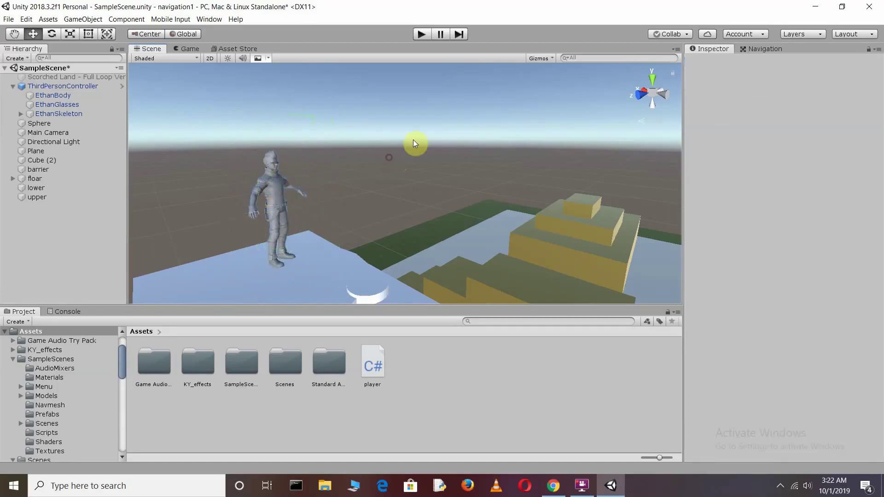
pyautogui.click(421, 34)
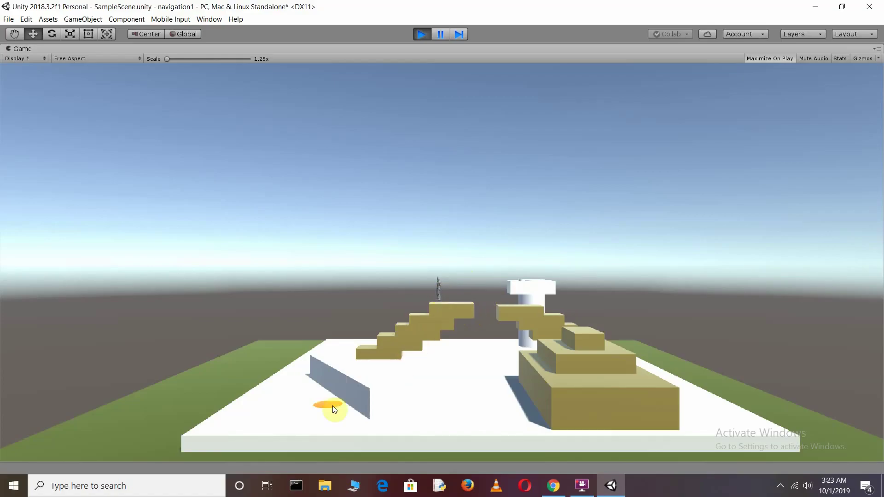
pyautogui.click(421, 34)
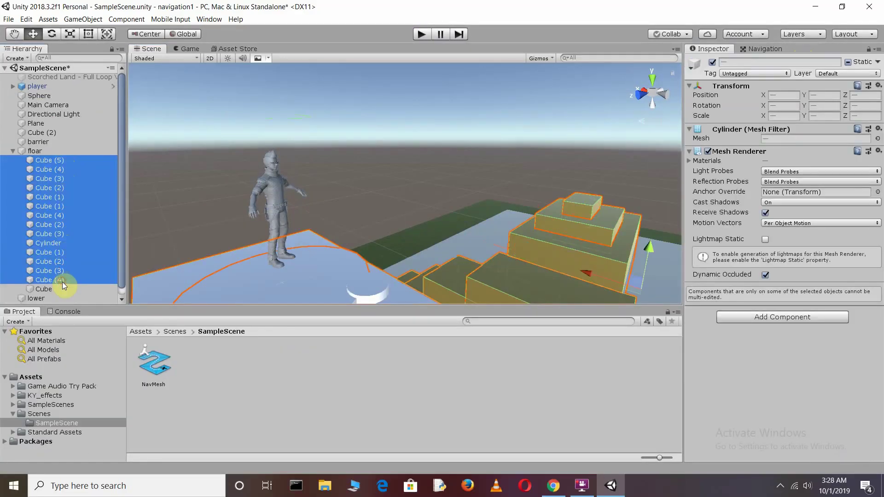
# - Add the last floar cube to the selection and enable Generate OffMeshLinks for them
pyautogui.keyDown('ctrl'); pyautogui.click(63, 287); pyautogui.keyUp('ctrl')
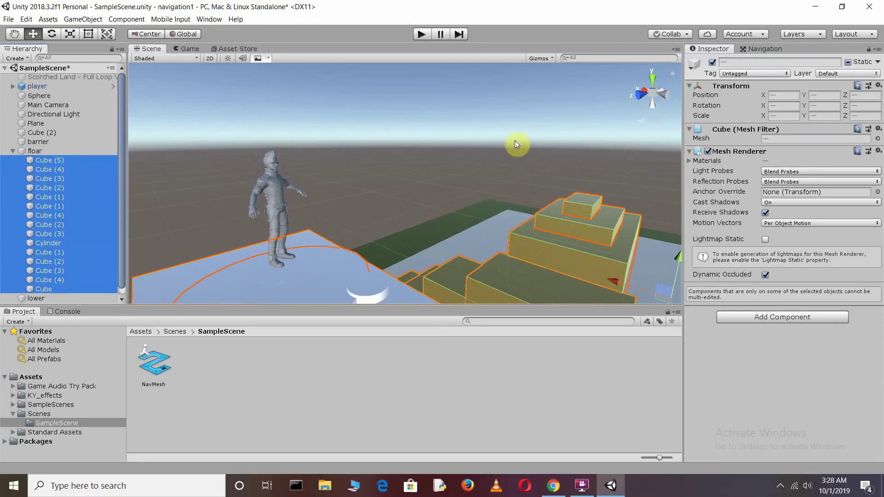
pyautogui.click(771, 49)
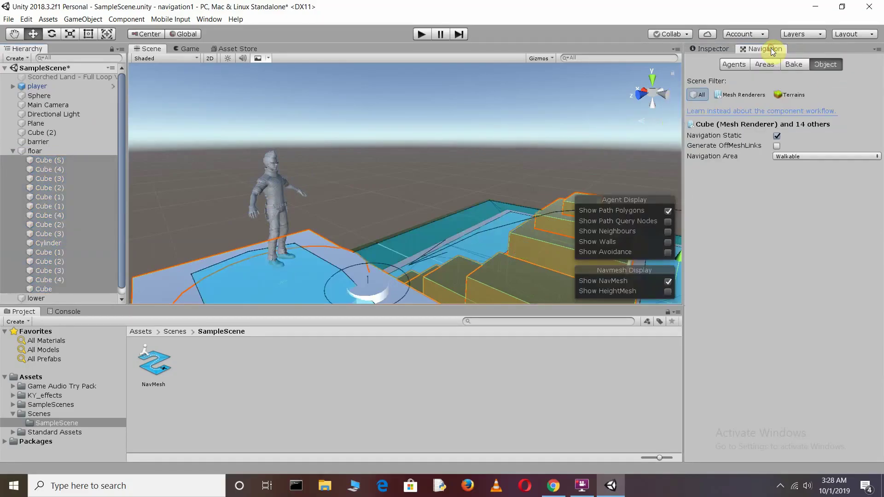
pyautogui.click(778, 146)
# - In the NavMesh Bake settings, set Jump Distance to 4 and Drop Height to 4.1
pyautogui.click(798, 67)
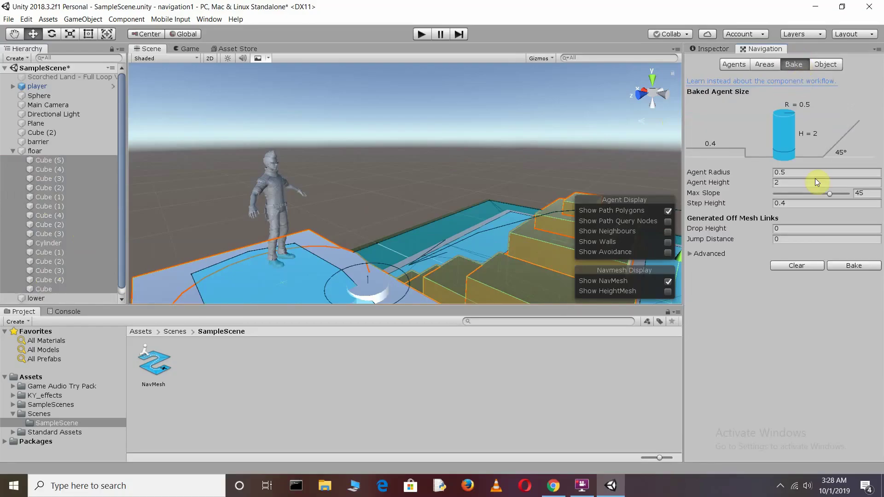
pyautogui.click(782, 229)
pyautogui.press('BackSpace')
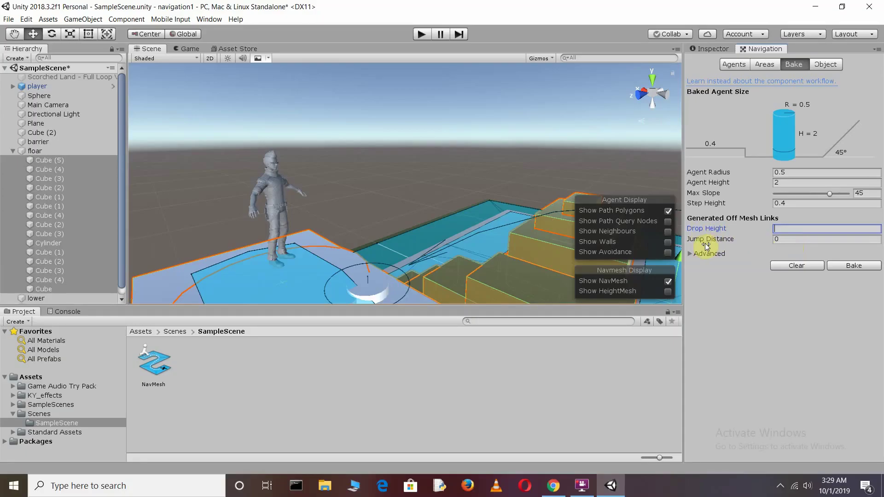
pyautogui.click(789, 239)
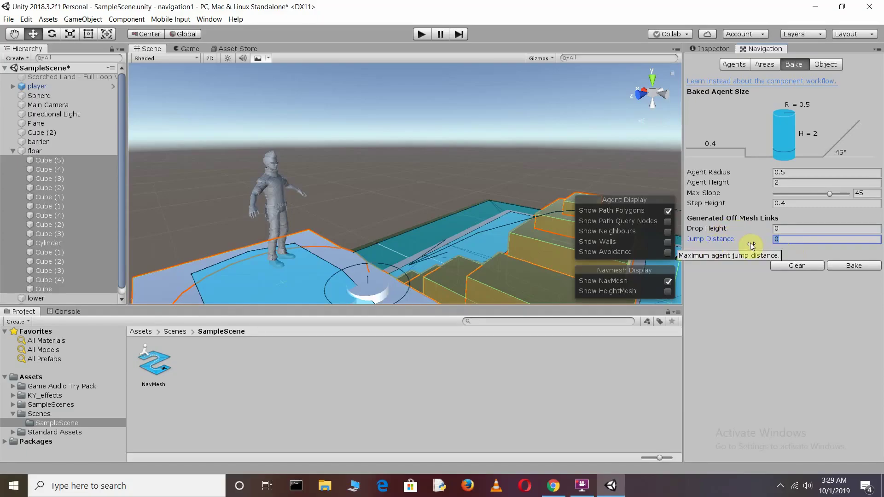
pyautogui.click(782, 240)
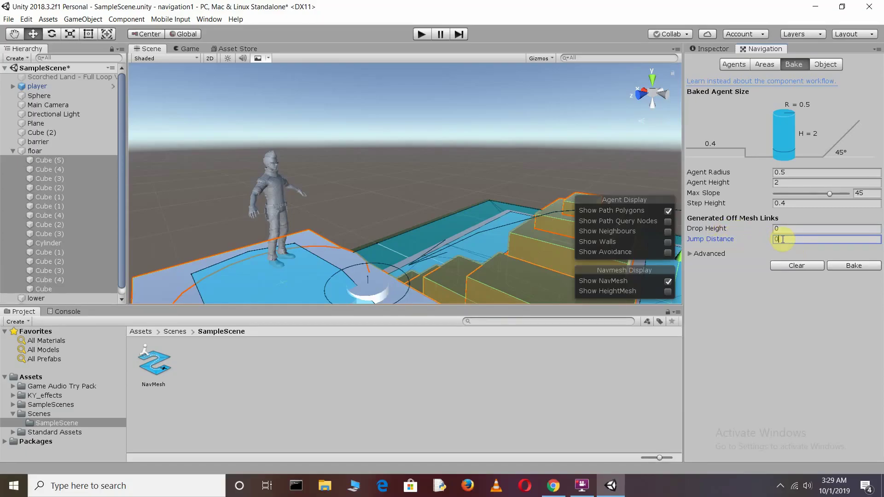
pyautogui.press('BackSpace')
pyautogui.write('4')
pyautogui.click(785, 227)
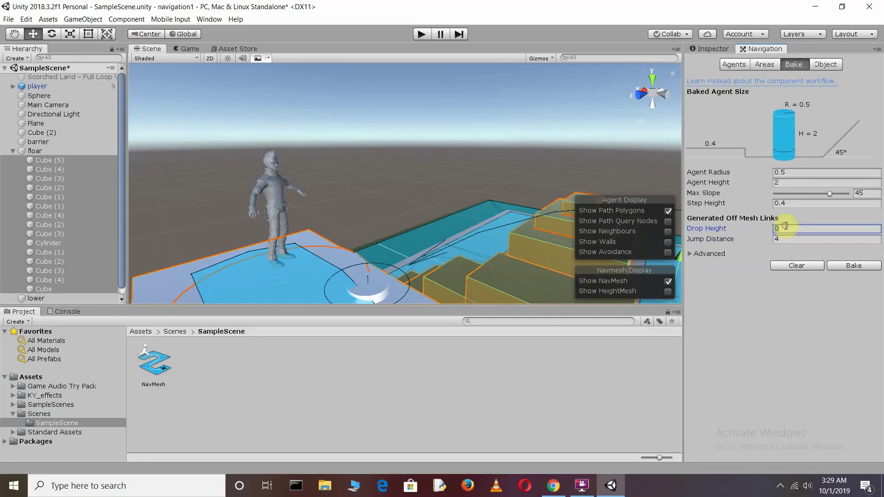
pyautogui.press('BackSpace')
pyautogui.write('4.1')
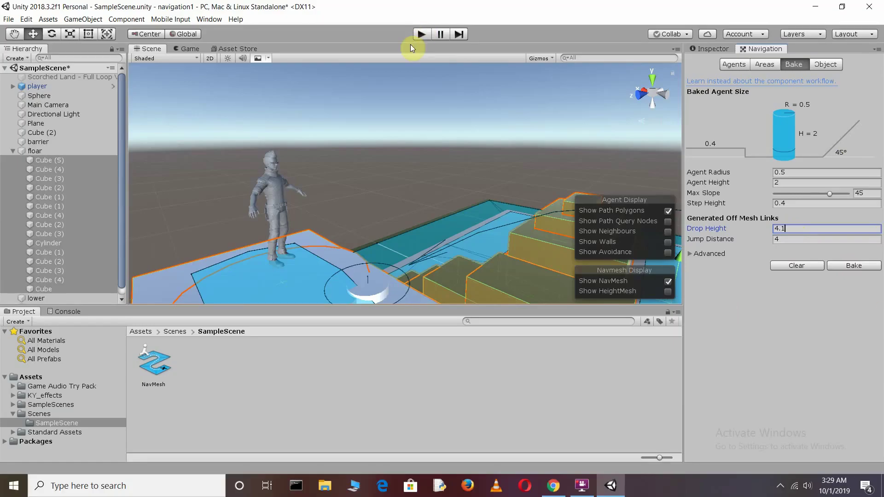
# - Return to the Inspector, deselect the floor objects, and start a play-test
pyautogui.click(709, 49)
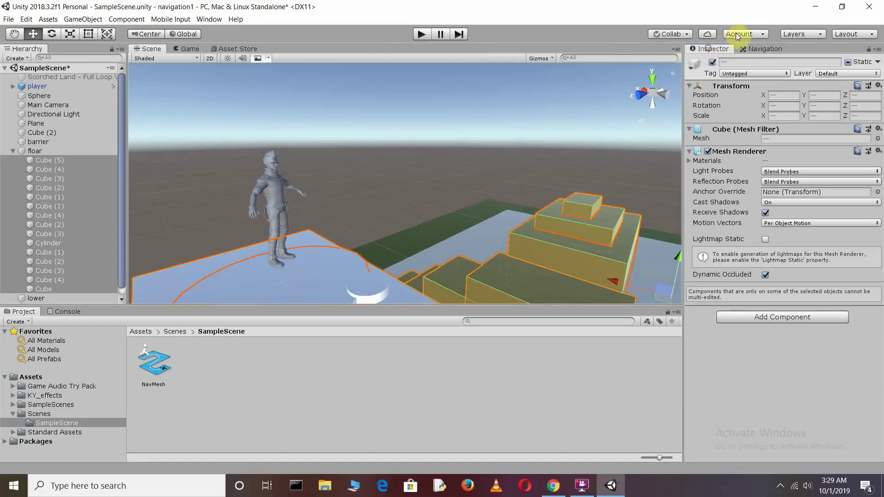
pyautogui.click(433, 101)
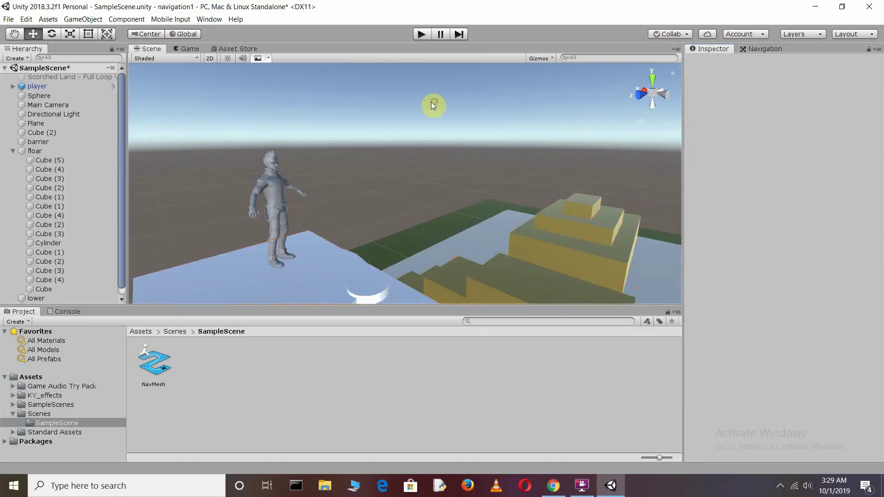
pyautogui.click(421, 35)
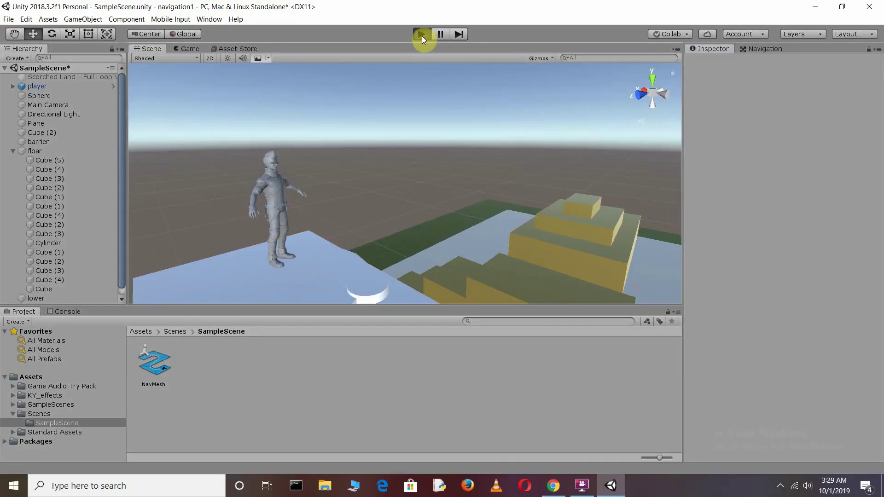